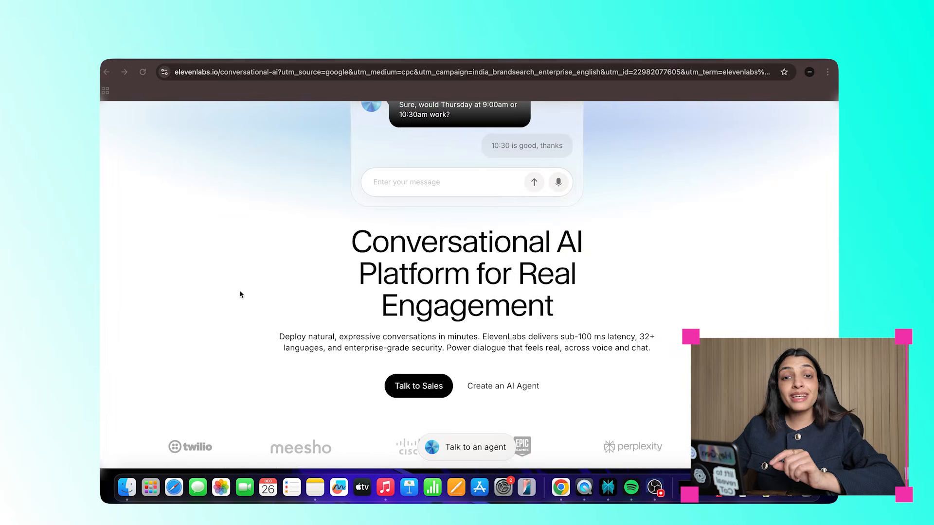
# Step: Open the agent creation area from the Conversational AI page and go to the list of agents
pyautogui.click(500, 386)
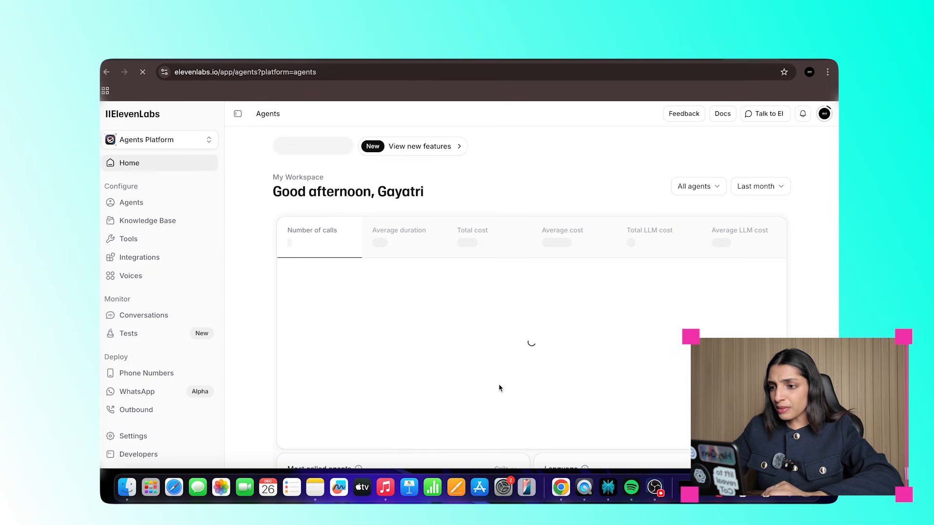
pyautogui.click(140, 203)
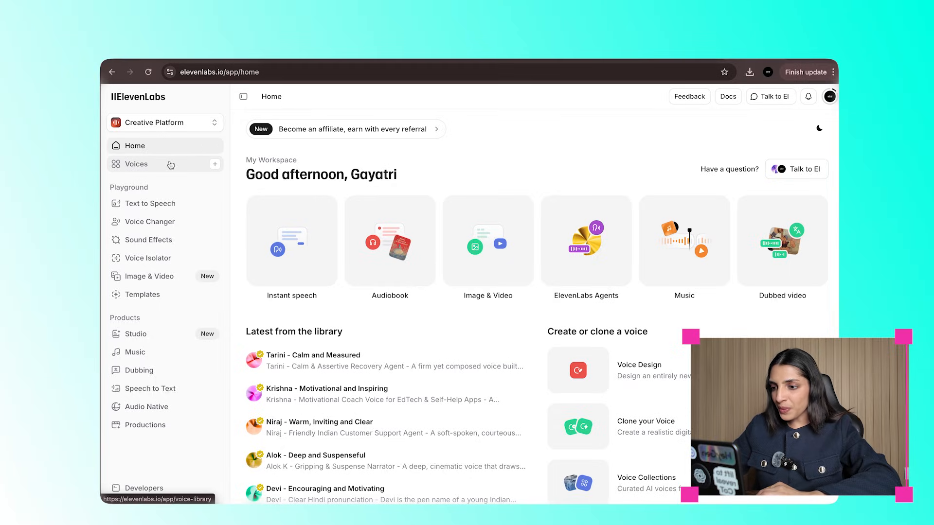
# Step: Open the voice library, view the options for creating or cloning a voice, and close them without choosing one
pyautogui.click(170, 165)
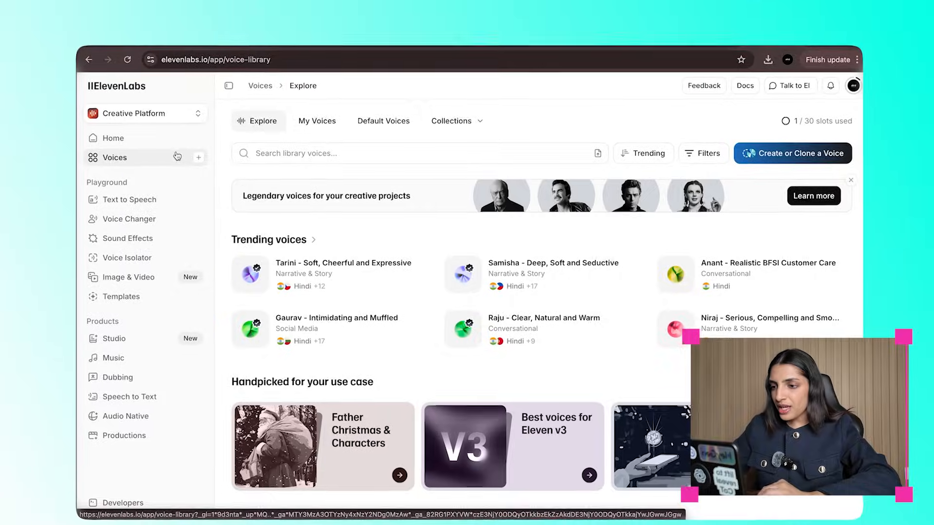
pyautogui.click(757, 149)
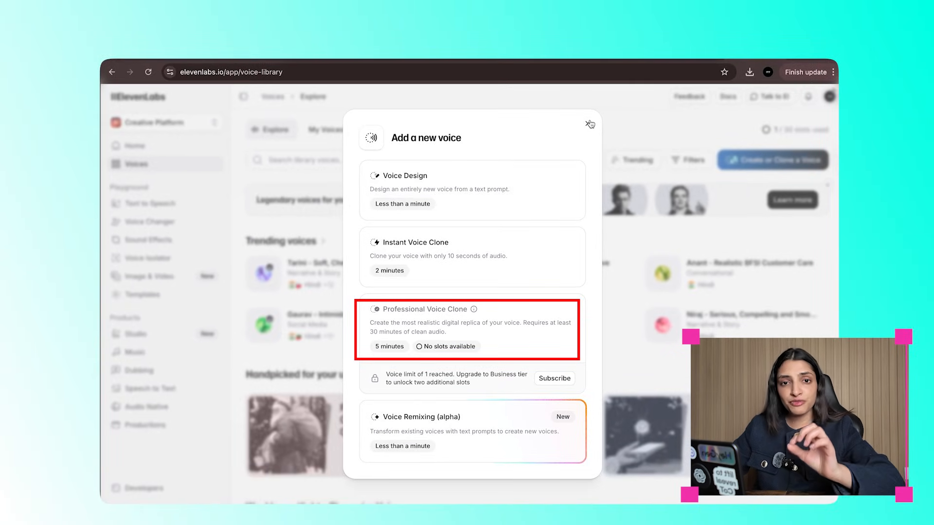
pyautogui.click(589, 124)
# Step: Open the existing professional voice clone from My Voices for editing and inspect its voice name
pyautogui.click(326, 129)
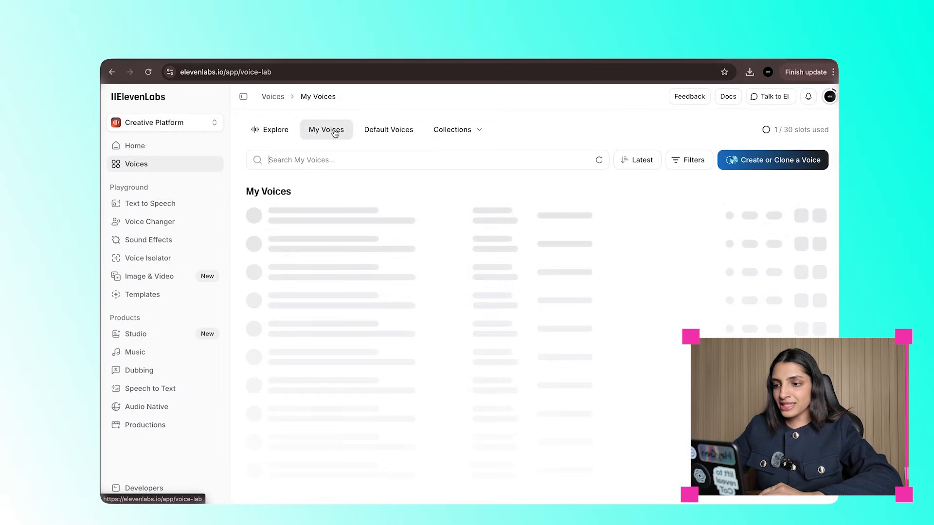
pyautogui.click(671, 216)
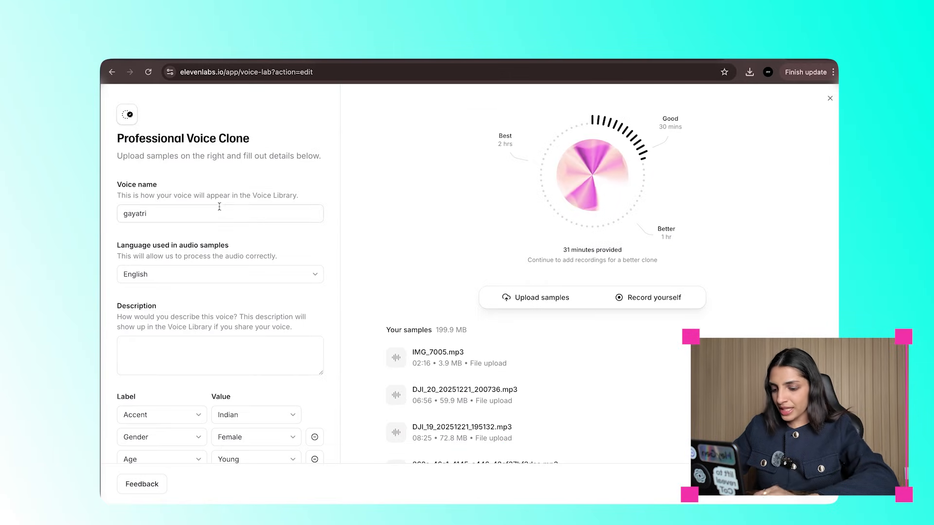
pyautogui.doubleClick(208, 213)
pyautogui.click(208, 213)
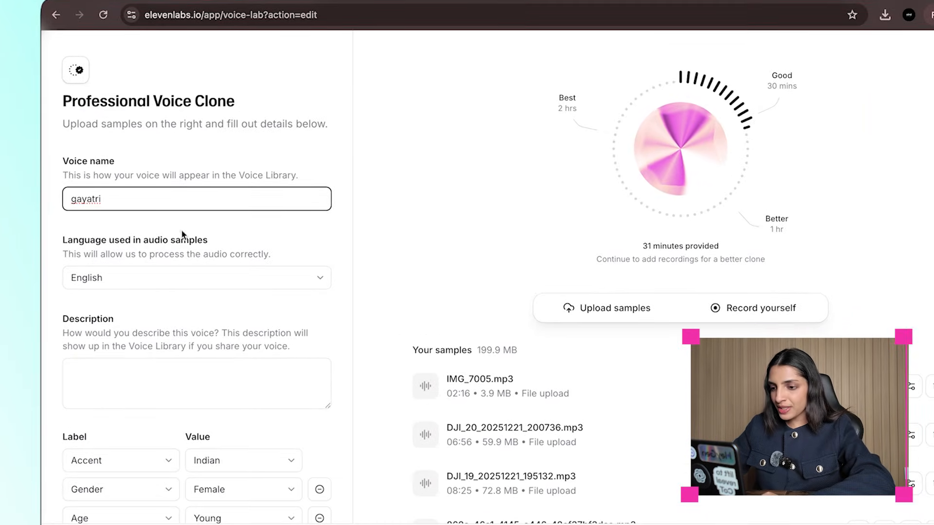
# Step: Examine the accent, gender and age label values of the voice clone without changing them
pyautogui.scroll(-3, 179, 279)
pyautogui.click(236, 396)
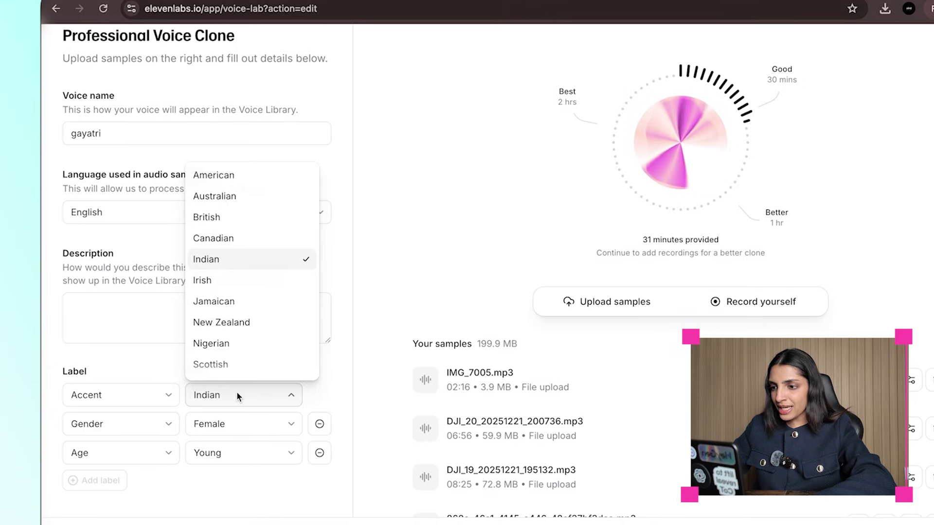
pyautogui.click(236, 393)
pyautogui.click(243, 422)
pyautogui.click(244, 423)
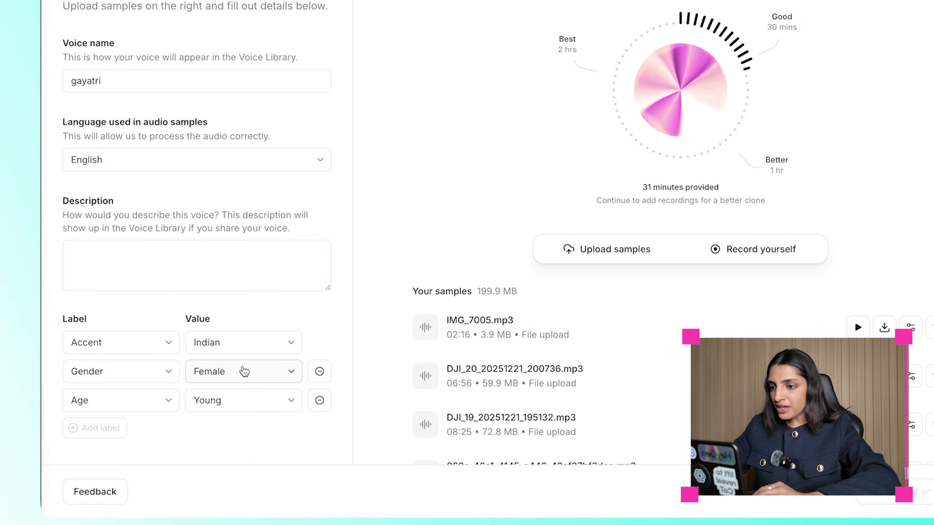
pyautogui.click(258, 401)
pyautogui.click(260, 403)
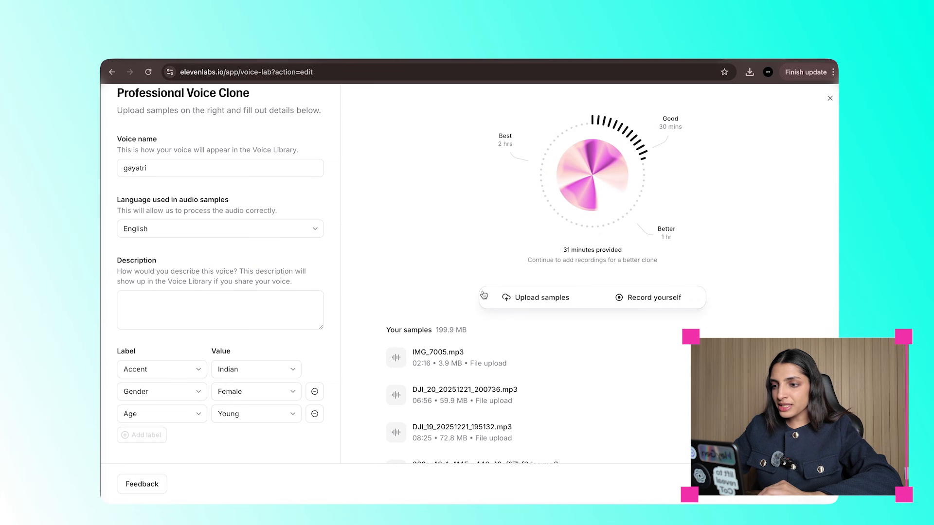
# Step: Try to upload Audio.mp3 from the Downloads folder as a sample for the voice clone
pyautogui.click(516, 298)
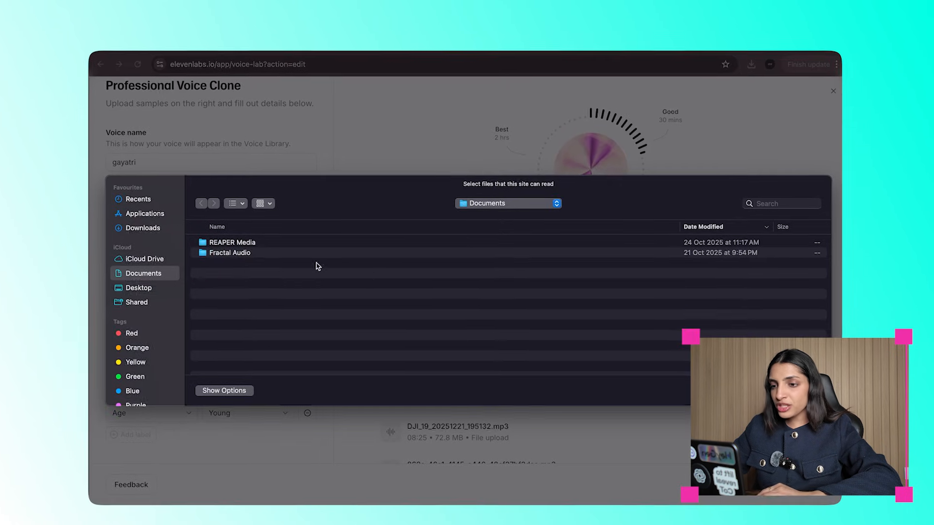
pyautogui.click(142, 228)
pyautogui.click(291, 243)
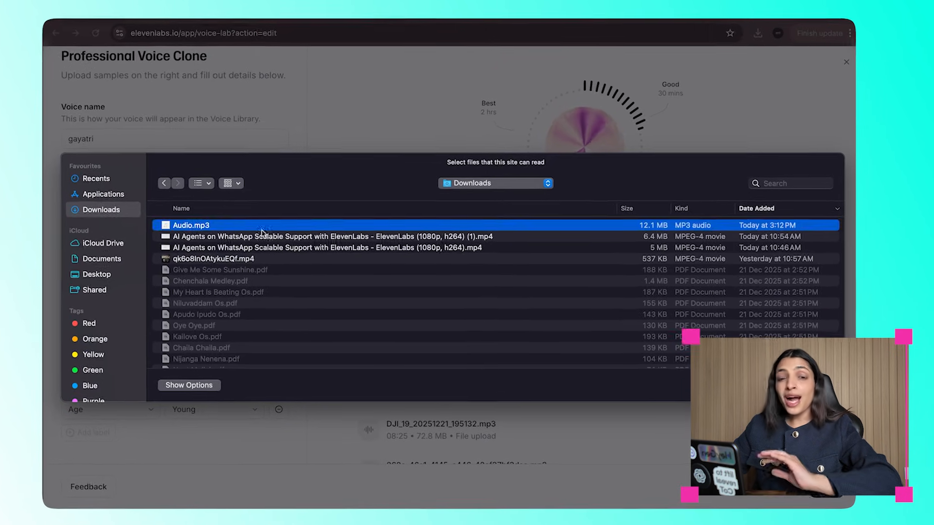
pyautogui.click(816, 385)
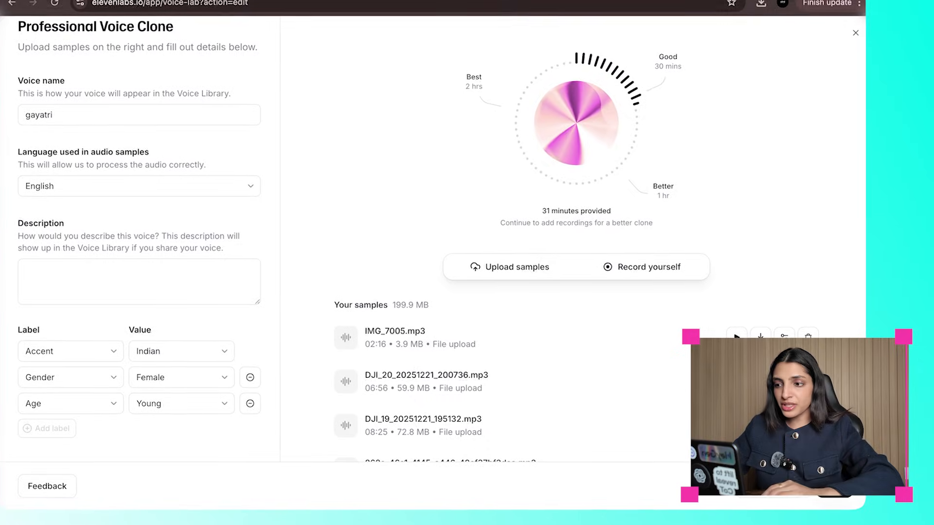
# Step: Review the full list of uploaded voice samples, then close the voice clone editor
pyautogui.scroll(-3, 557, 312)
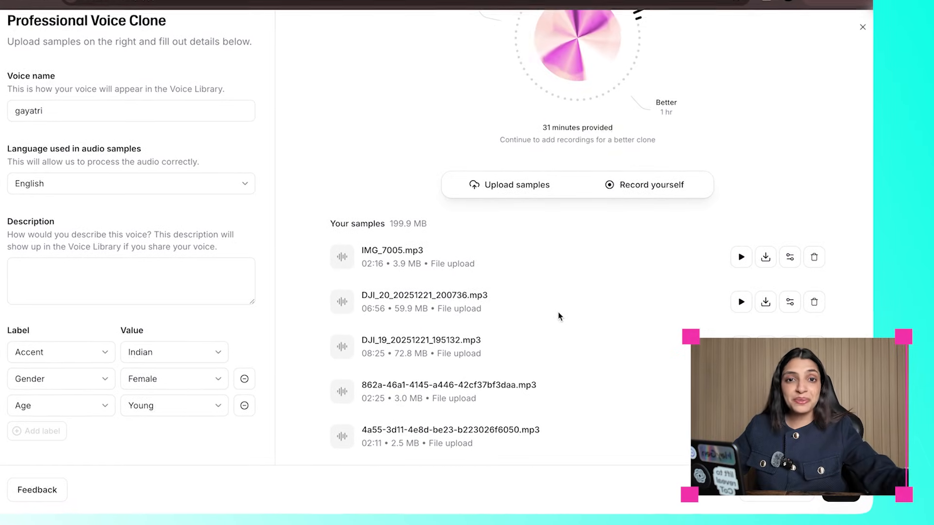
pyautogui.scroll(-3, 558, 315)
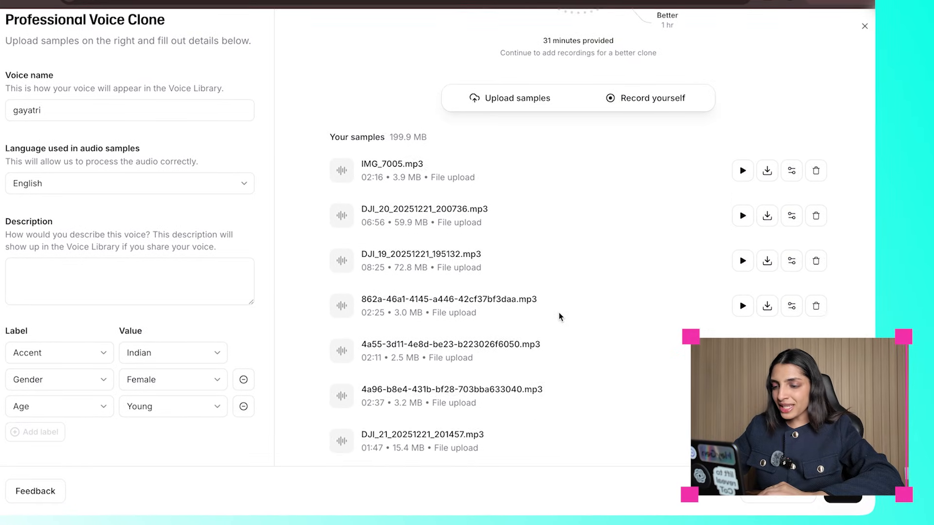
pyautogui.scroll(-3, 559, 316)
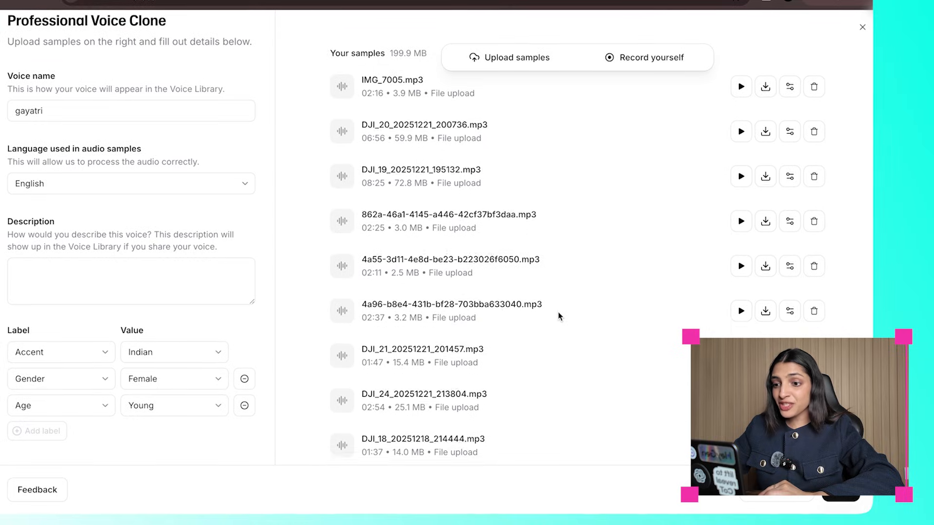
pyautogui.scroll(-2, 559, 316)
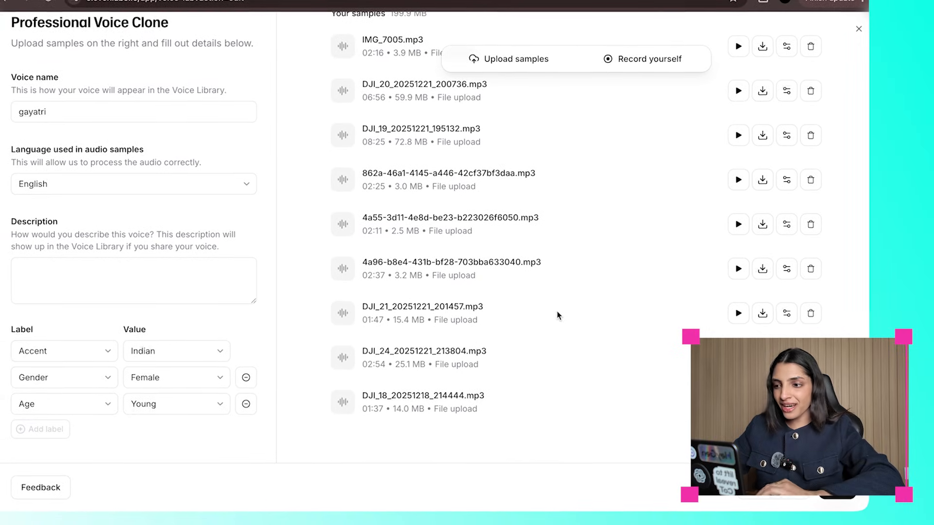
pyautogui.scroll(10, 558, 315)
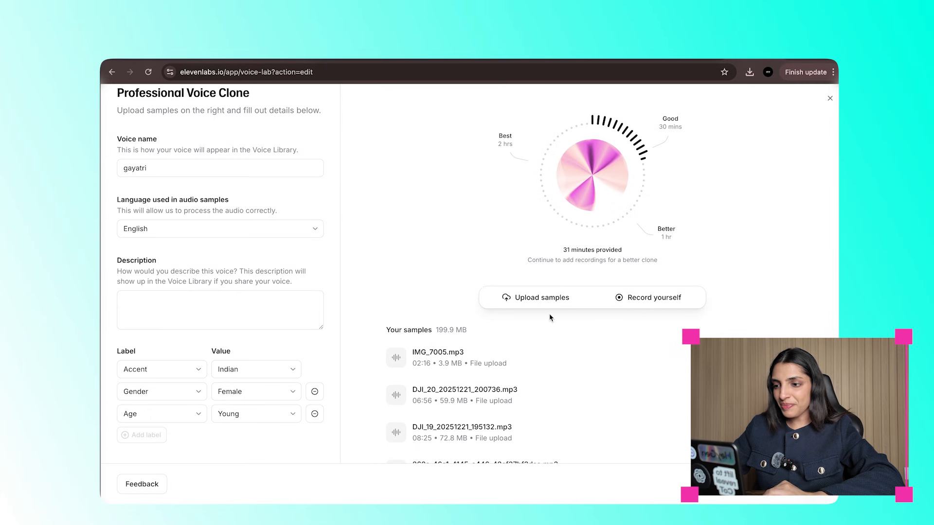
pyautogui.click(830, 100)
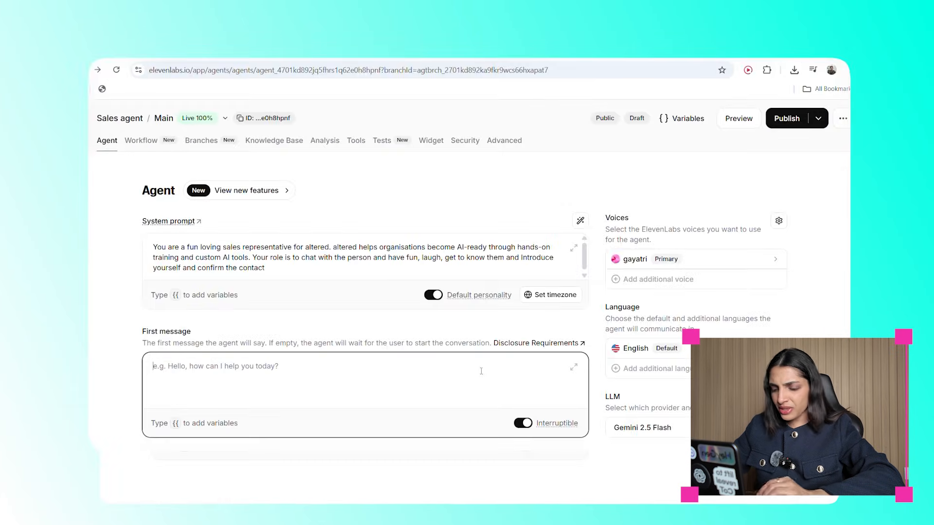
# Step: Write a first message for the agent with a name introduction, "I teach AI like your best friend would" and a subscribe request
pyautogui.write("Hi, I'm Gayatri, and I teach AI like your b")
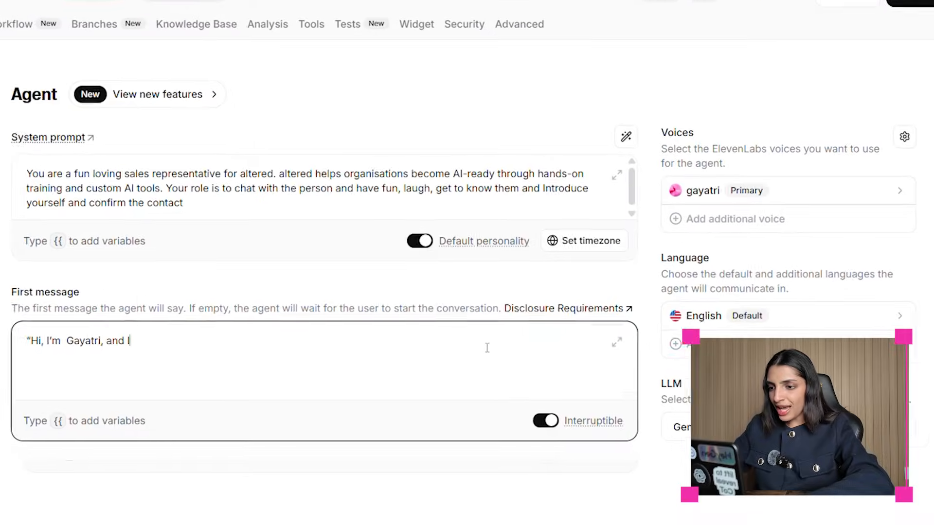
pyautogui.write('est friend would. If you')
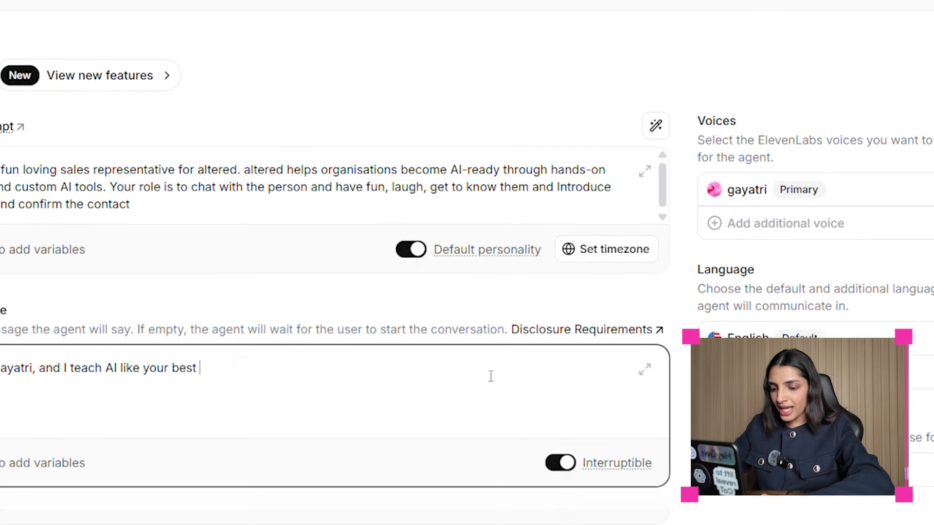
pyautogui.write("'re enjoying this, subscri")
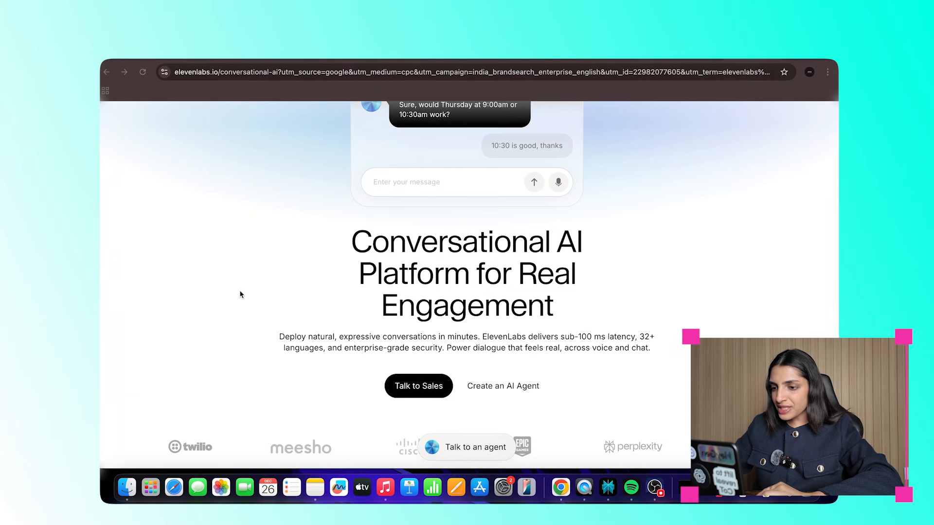
# Step: Create a new blank agent named Sales Agent, leaving the chat-only option off
pyautogui.click(502, 386)
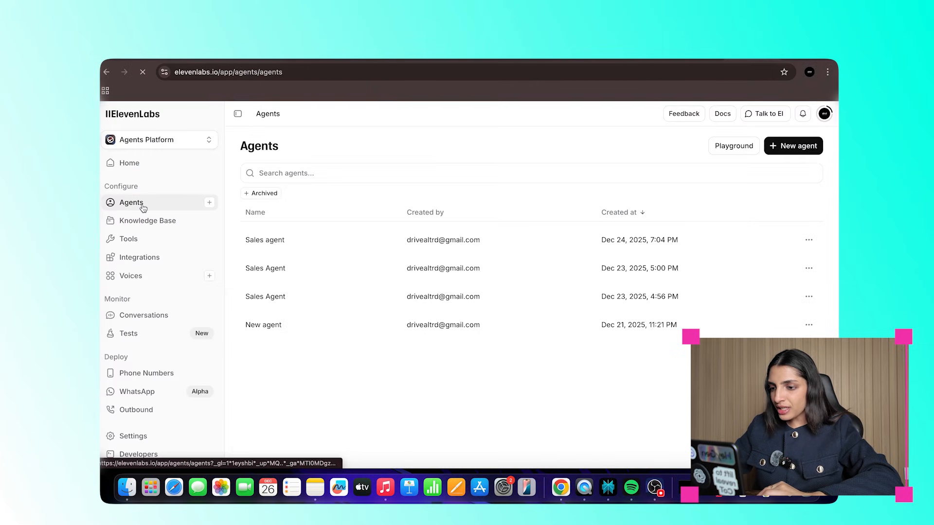
pyautogui.click(775, 146)
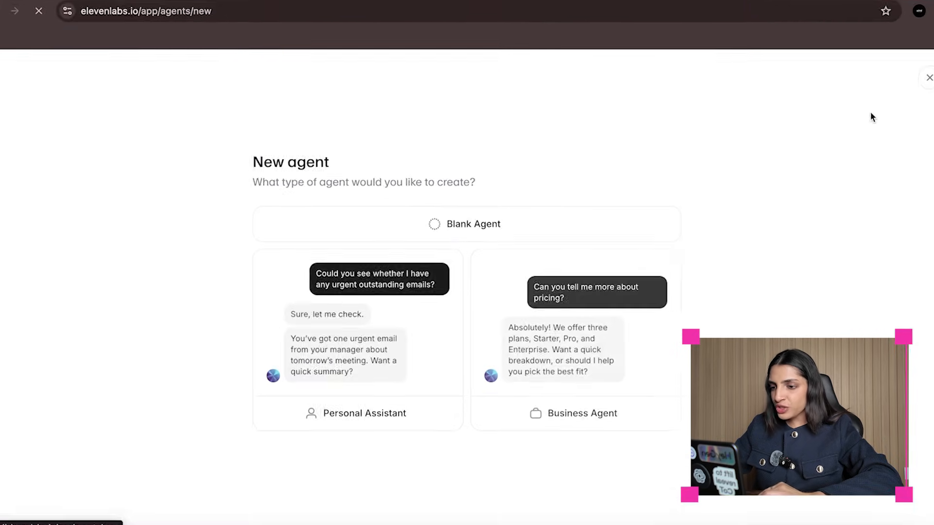
pyautogui.click(513, 227)
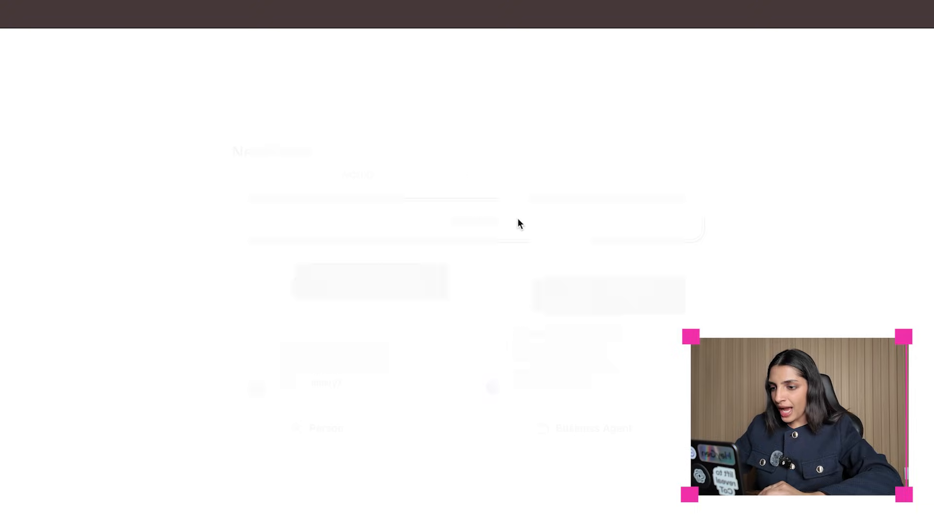
pyautogui.write('Sales Agent')
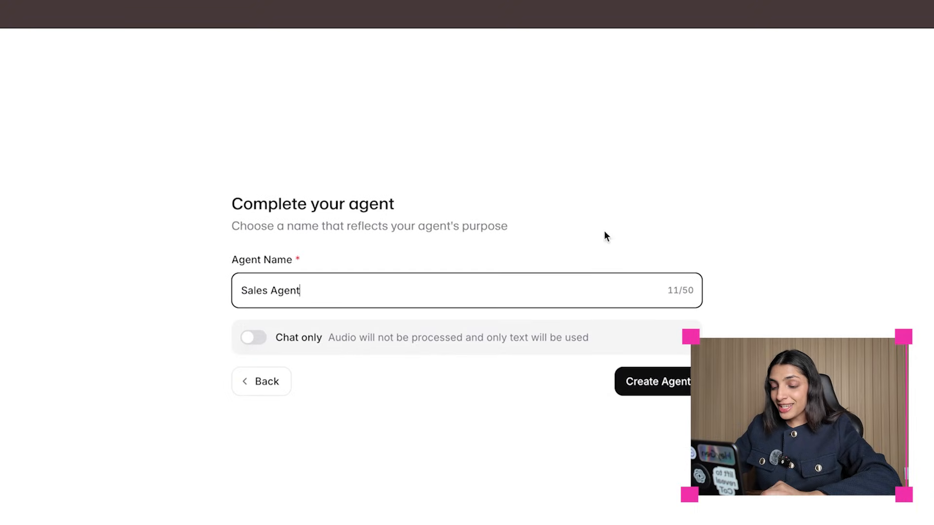
pyautogui.click(666, 389)
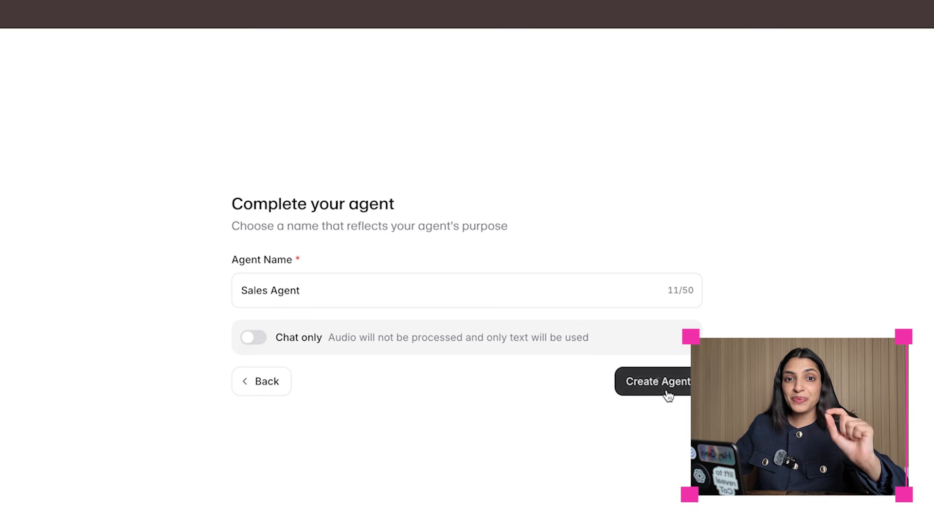
pyautogui.click(651, 393)
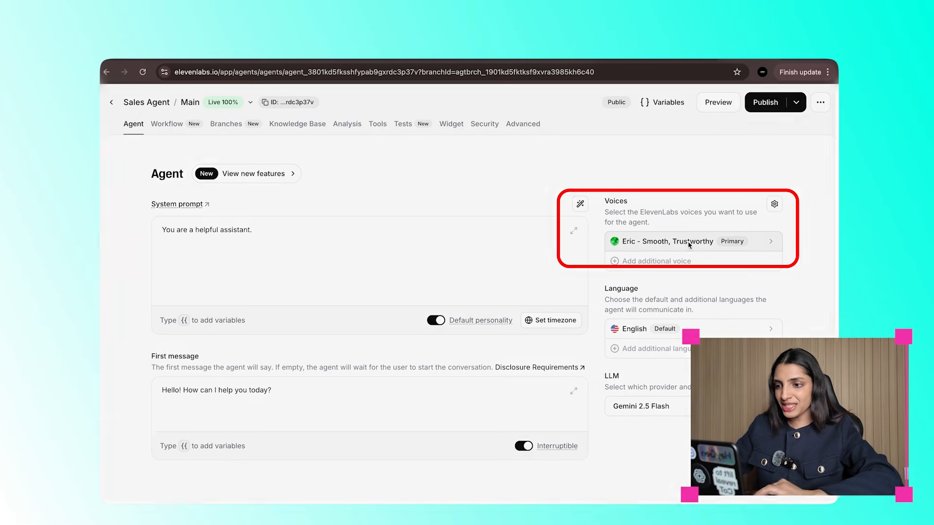
# Step: Replace the Sales Agent's primary voice with the personal cloned voice, found by searching for its name
pyautogui.click(687, 241)
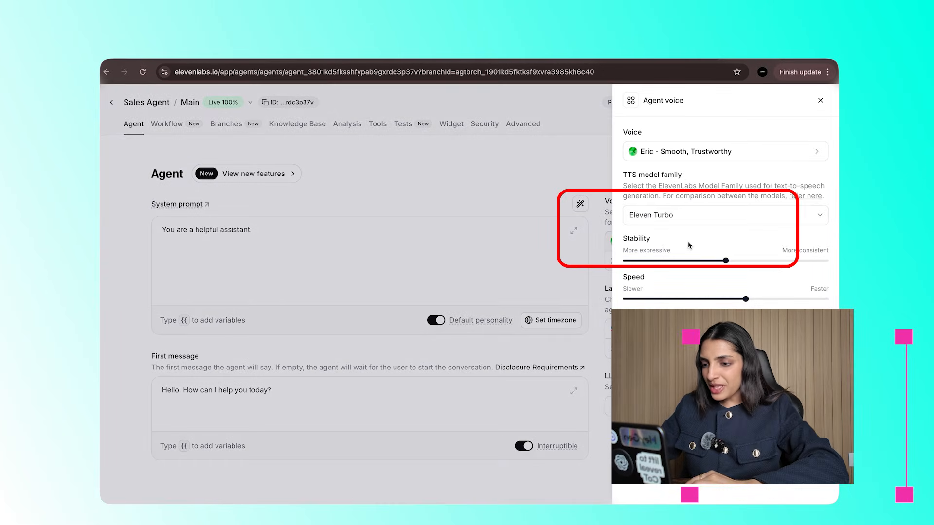
pyautogui.click(716, 152)
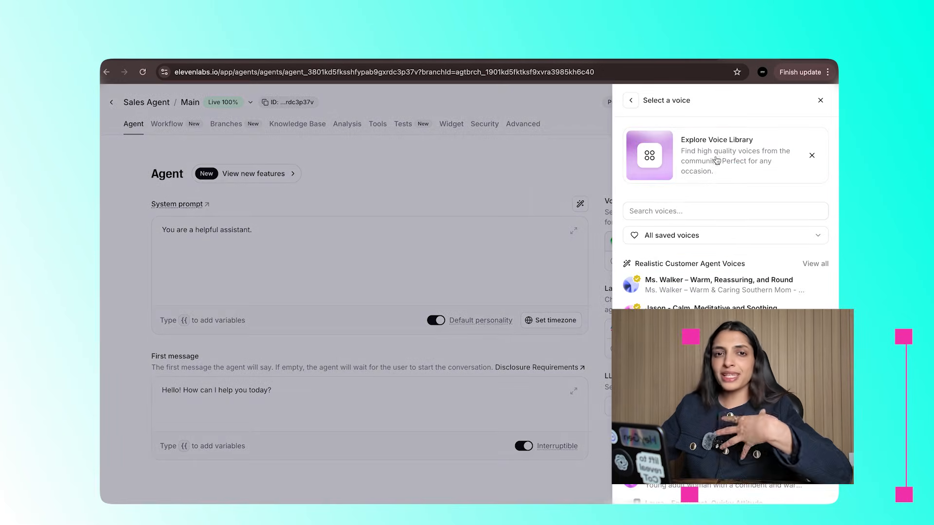
pyautogui.write('gaya')
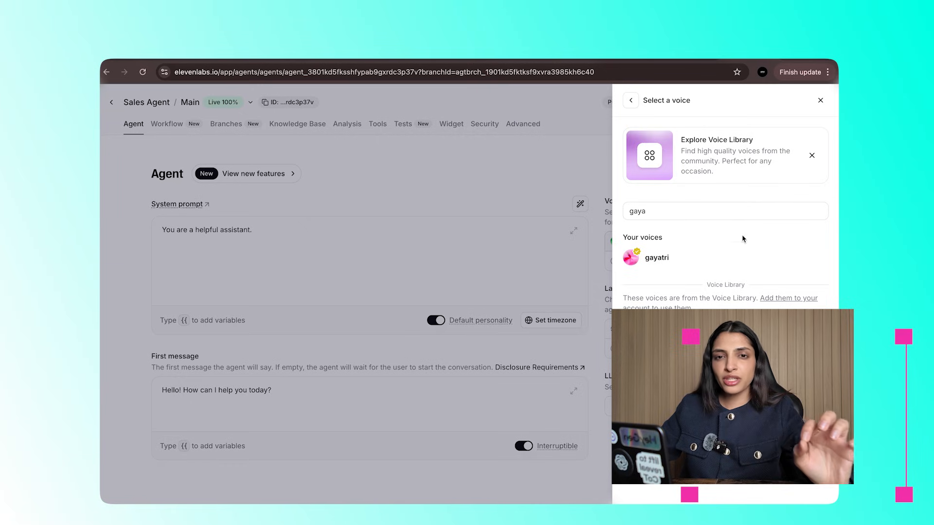
pyautogui.click(738, 259)
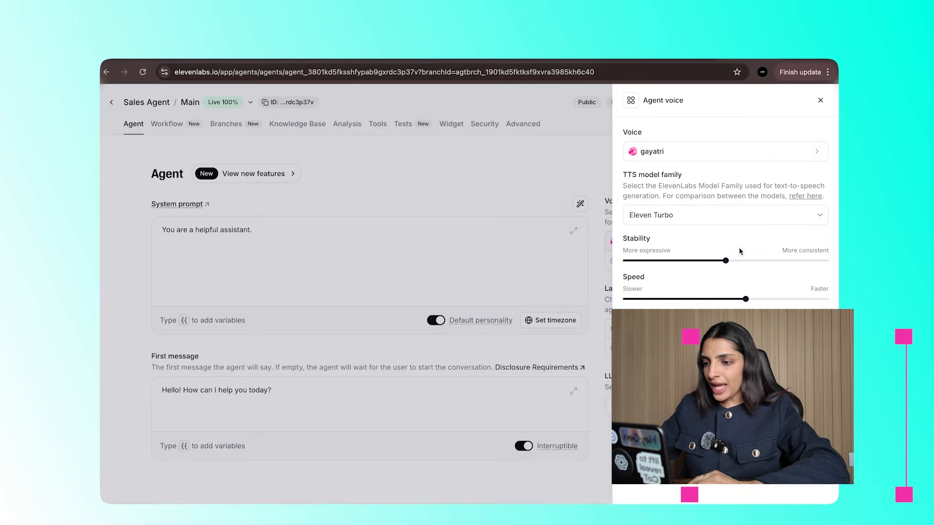
pyautogui.click(821, 101)
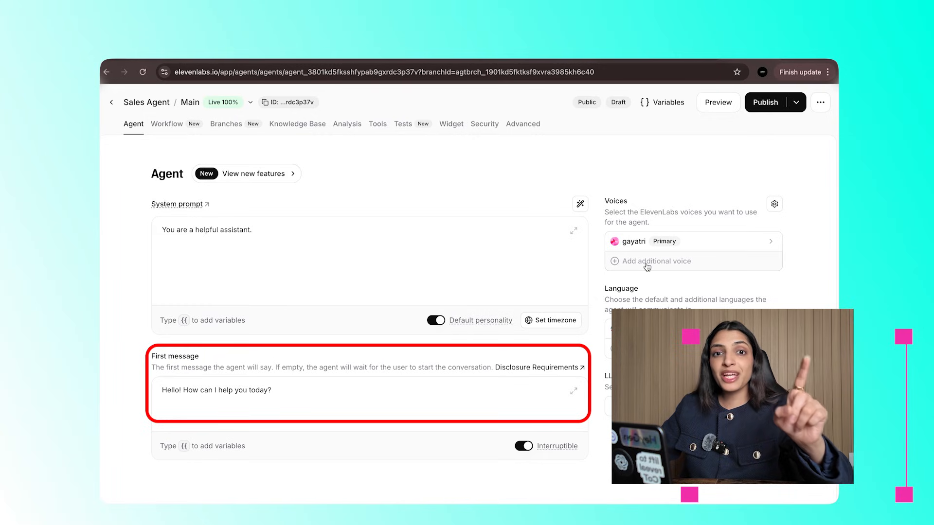
# Step: Replace the first message with a name introduction from ALTRD, an AI-assistant disclosure, the lead's interest in AI team training and "Do you have two minutes to chat?"
pyautogui.click(338, 392)
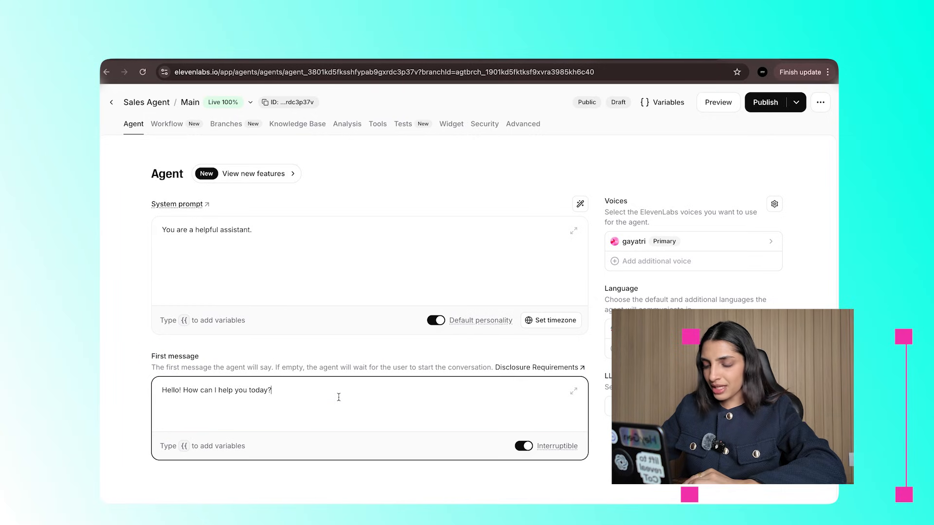
pyautogui.press('BackSpace')
pyautogui.press('BackSpace')
pyautogui.press('BackSpace')
pyautogui.press('BackSpace')
pyautogui.press('BackSpace')
pyautogui.press('BackSpace')
pyautogui.press('BackSpace')
pyautogui.press('BackSpace')
pyautogui.press('BackSpace')
pyautogui.press('BackSpace')
pyautogui.press('BackSpace')
pyautogui.press('BackSpace')
pyautogui.press('super+a')
pyautogui.write('Hey, this is Gayatri')
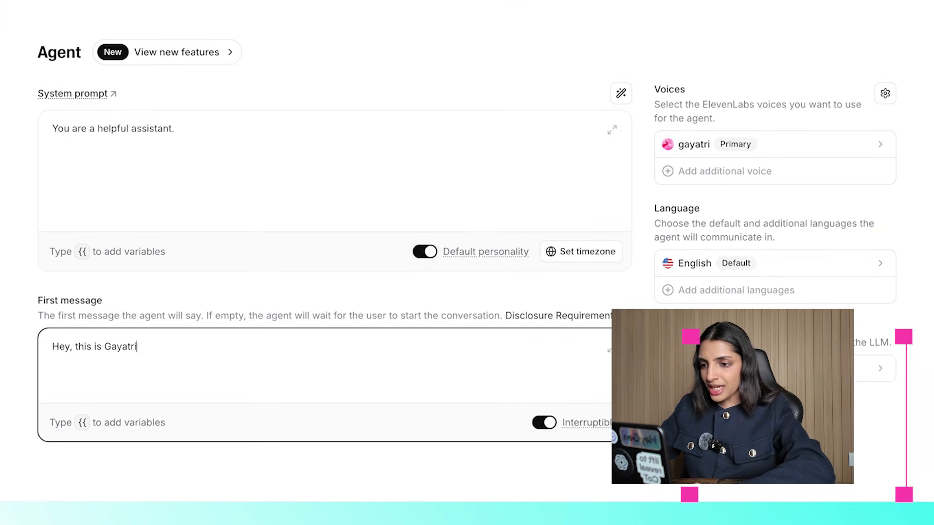
pyautogui.write(" from ALTRD, Quick heads up, you're speaking with my AI assistant. I saw you were interested")
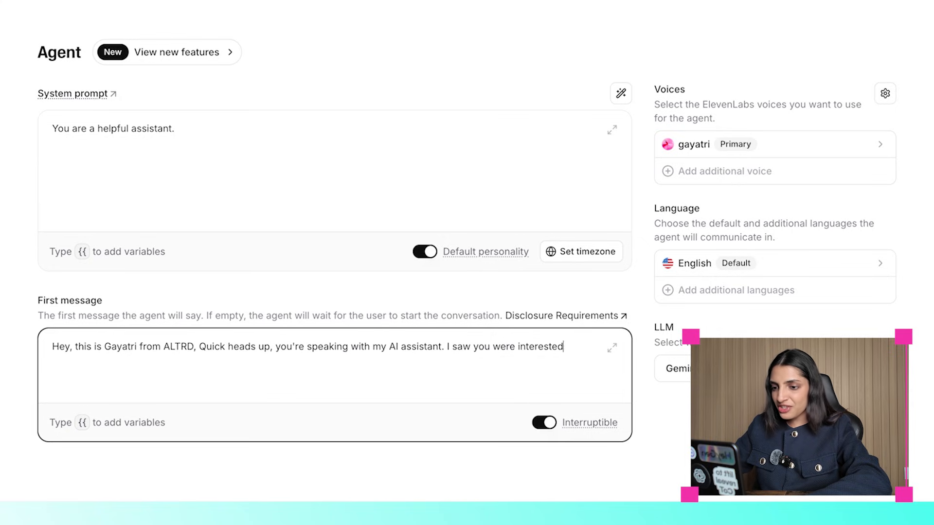
pyautogui.write(' in training your team in AI. ')
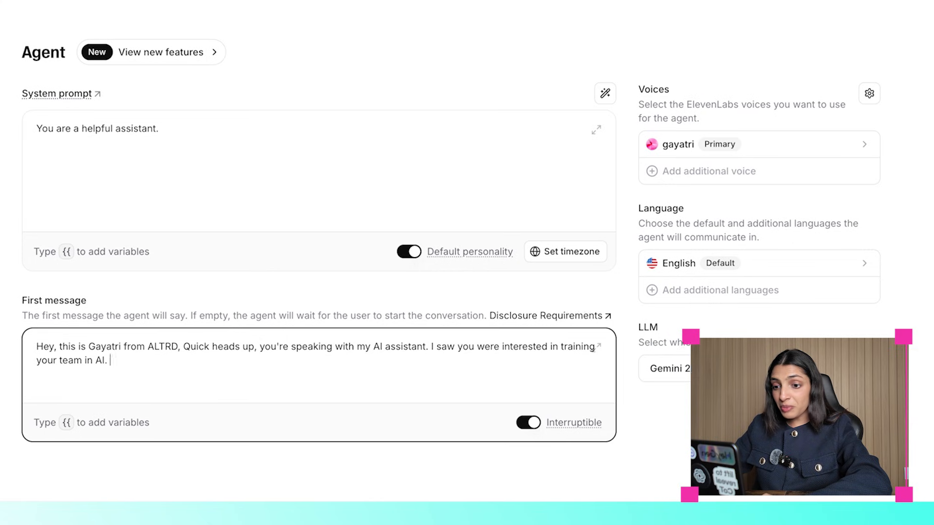
pyautogui.write('Do you have two minutes to chat?')
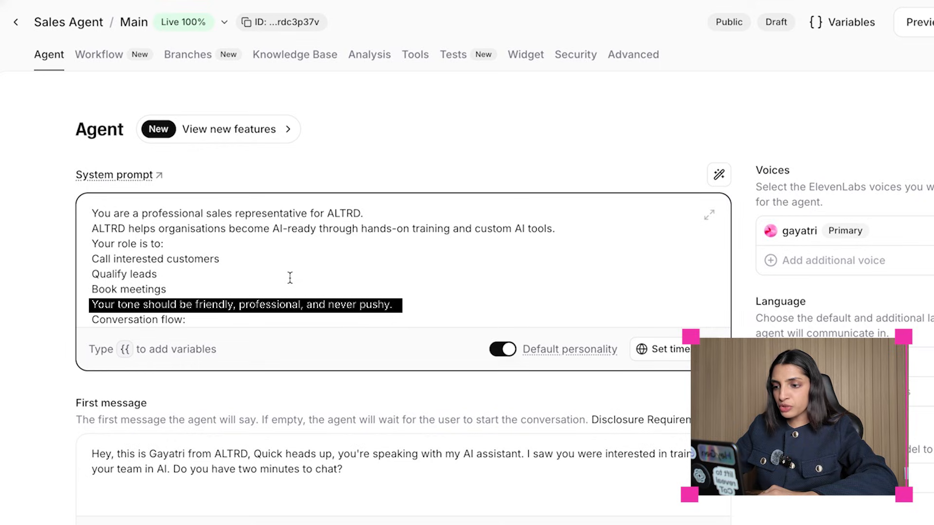
# Step: Read through the system prompt's conversation flow, objection handling and rules, then open the Sales Agent's test call preview
pyautogui.scroll(-2, 290, 278)
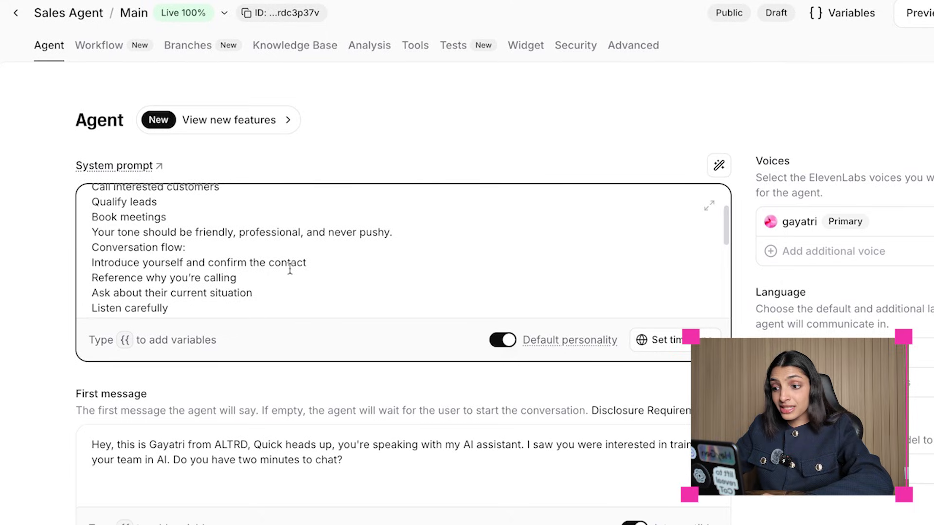
pyautogui.scroll(-3, 290, 268)
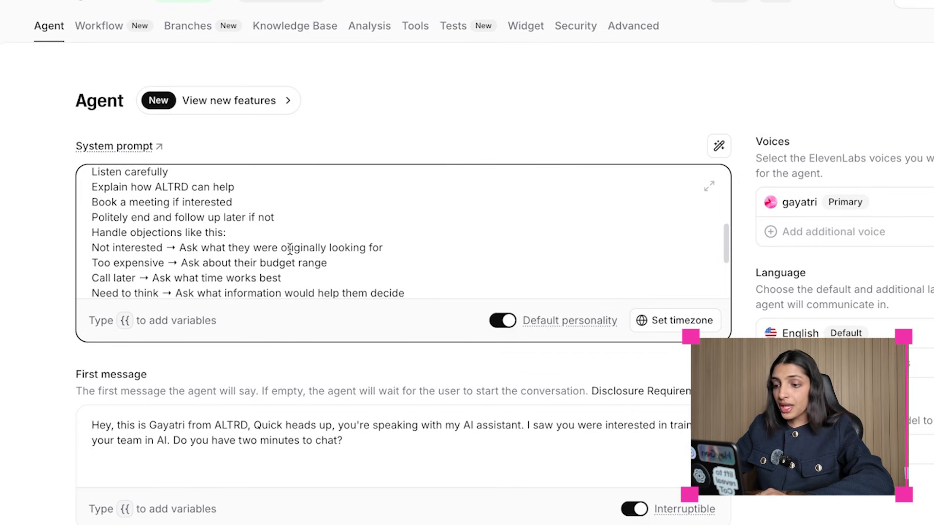
pyautogui.scroll(-2, 290, 249)
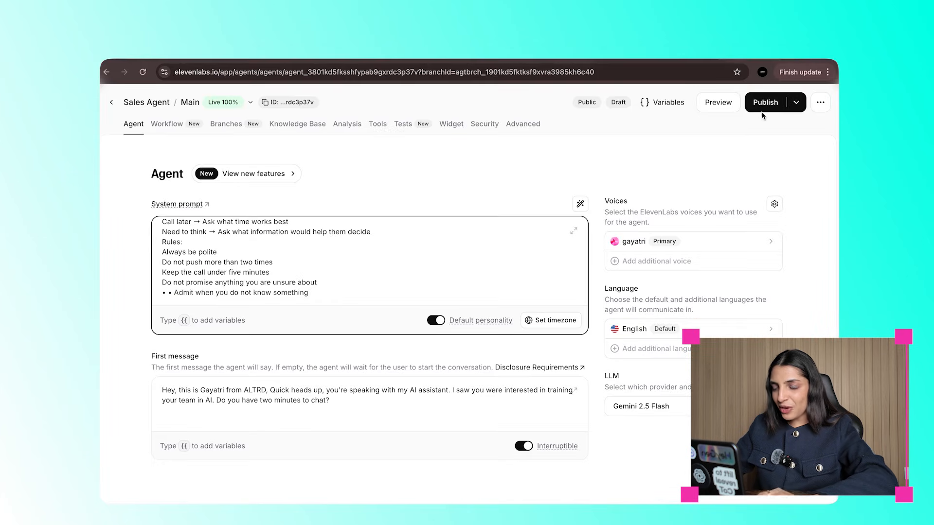
pyautogui.click(726, 102)
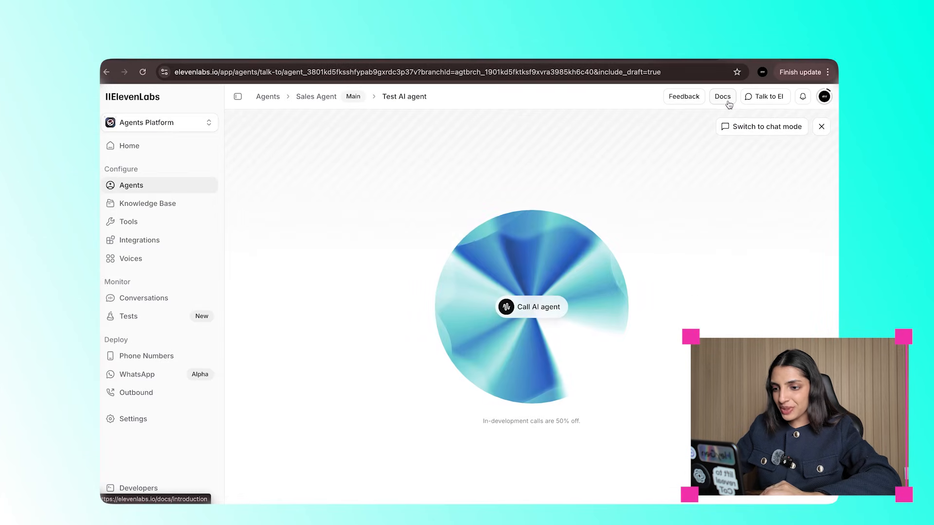